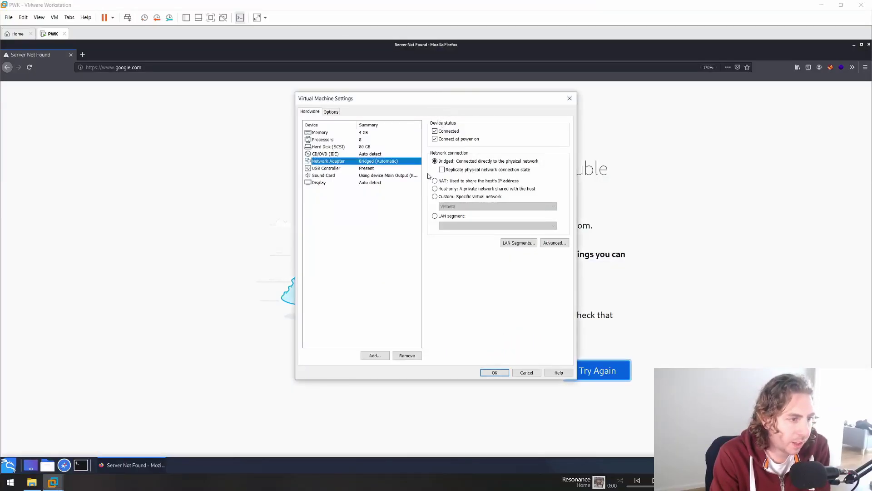
Step: Confirm the VM settings with the adapter bridged and retry google.com in the Kali browser
click(528, 373)
click(573, 368)
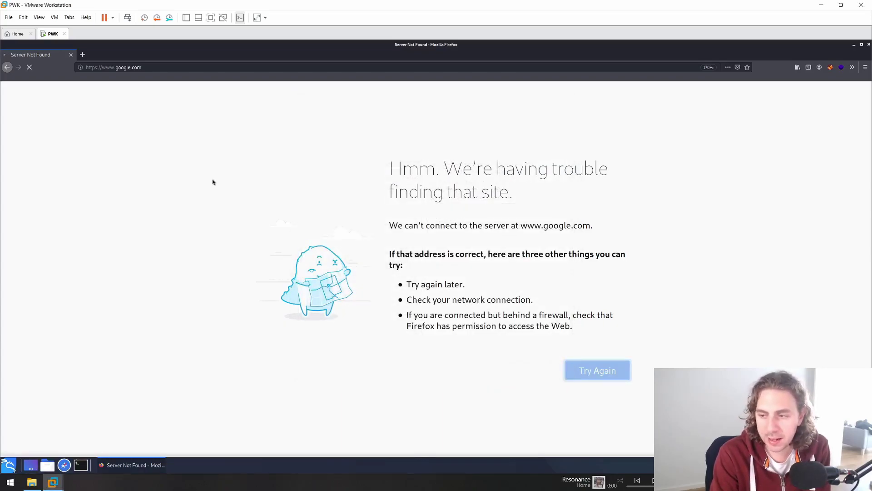
Step: Ping 8.8.8.8 from a Kali terminal, see it unreachable, and stop the ping
key(ctrl+alt+t)
text(ping 8.8.8.8)
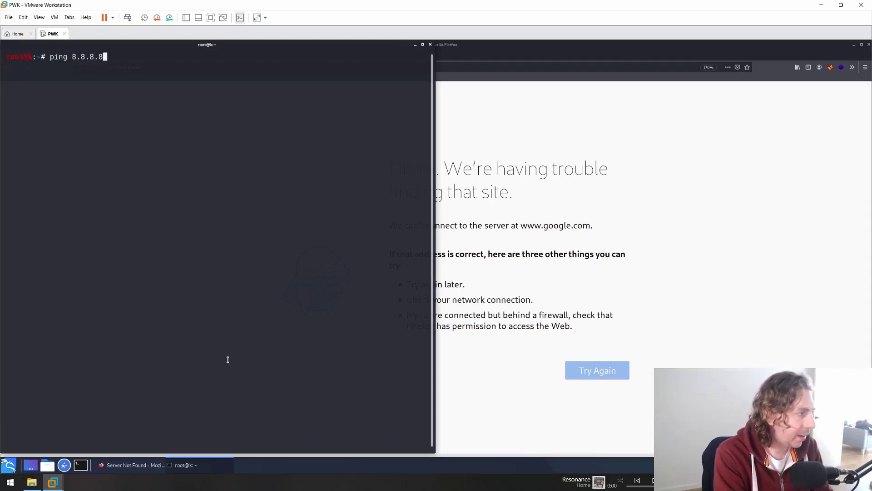
key(Return)
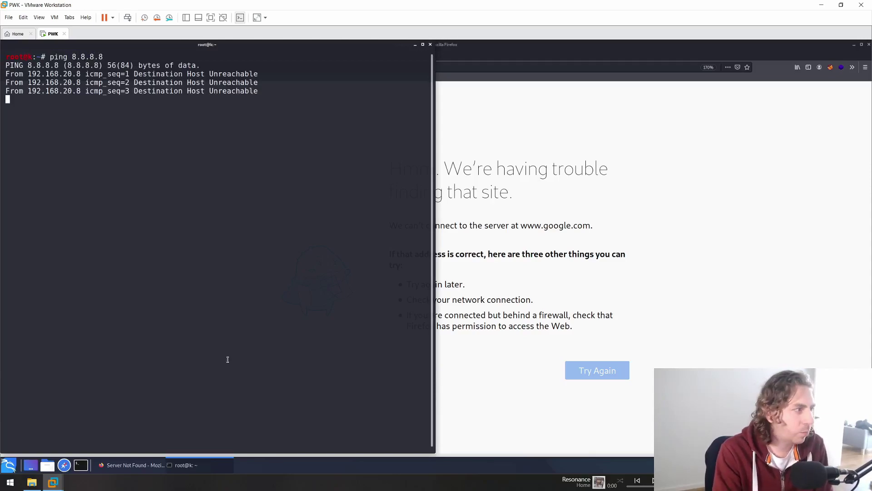
key(ctrl+c)
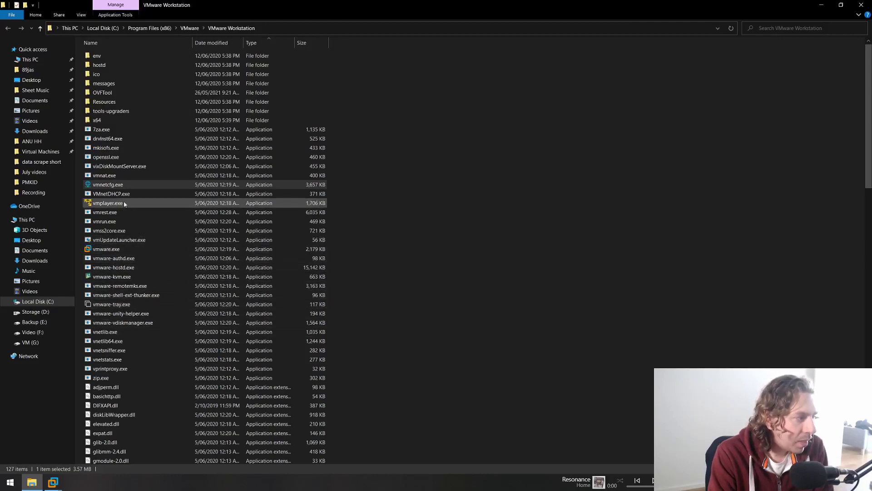
Step: Run vmnetcfg.exe as administrator to launch the Virtual Network Editor
click(133, 185)
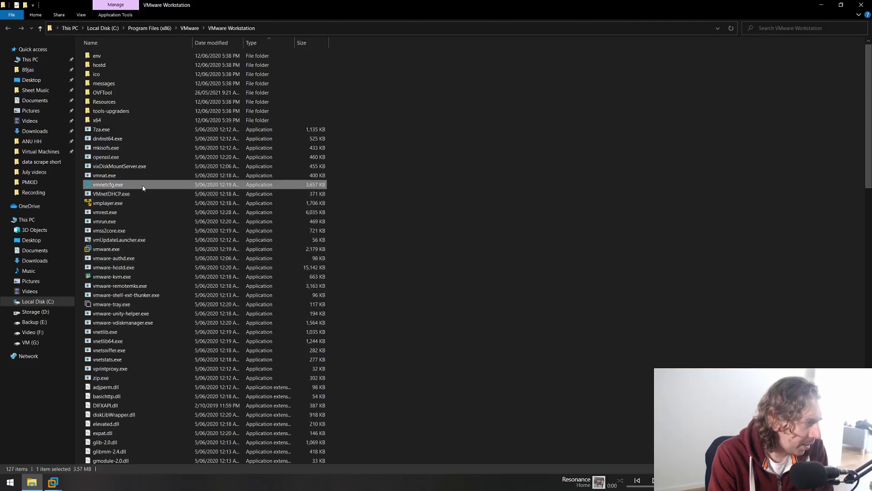
right_click(143, 185)
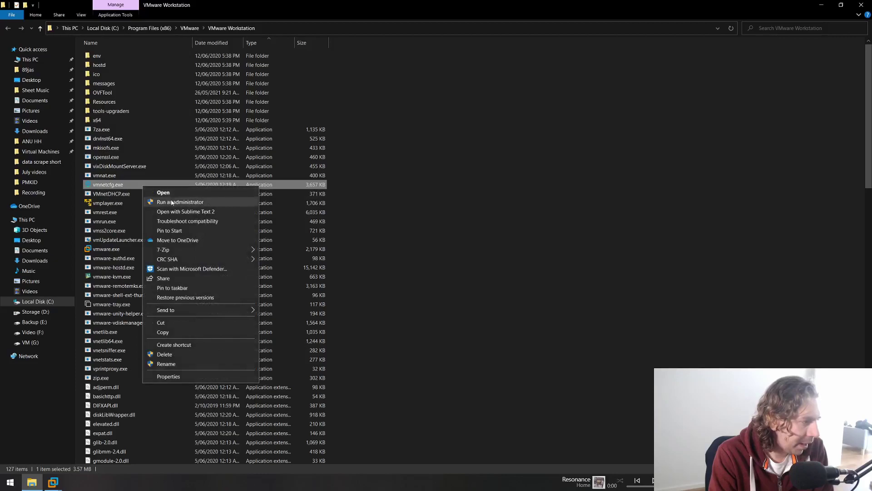
click(171, 201)
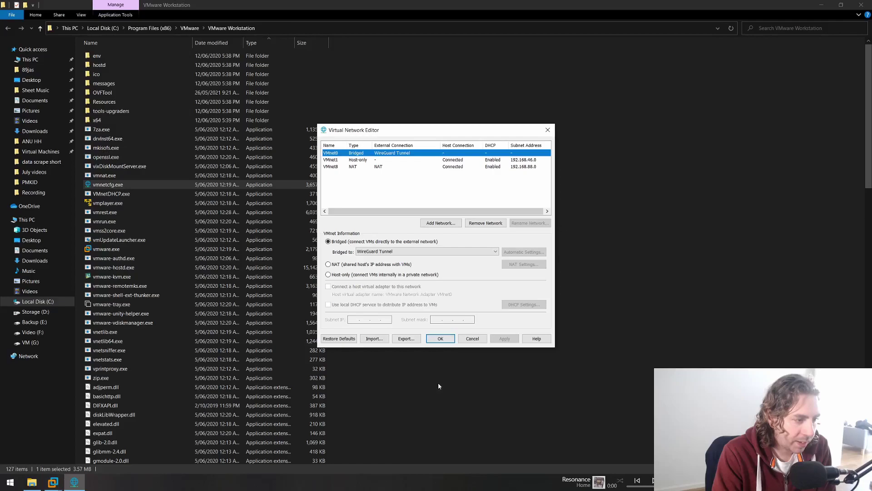
Step: Bridge VMnet0 to the Realtek PCIe GBE Family Controller #2 adapter after trying Automatic and TAP-Windows
click(367, 243)
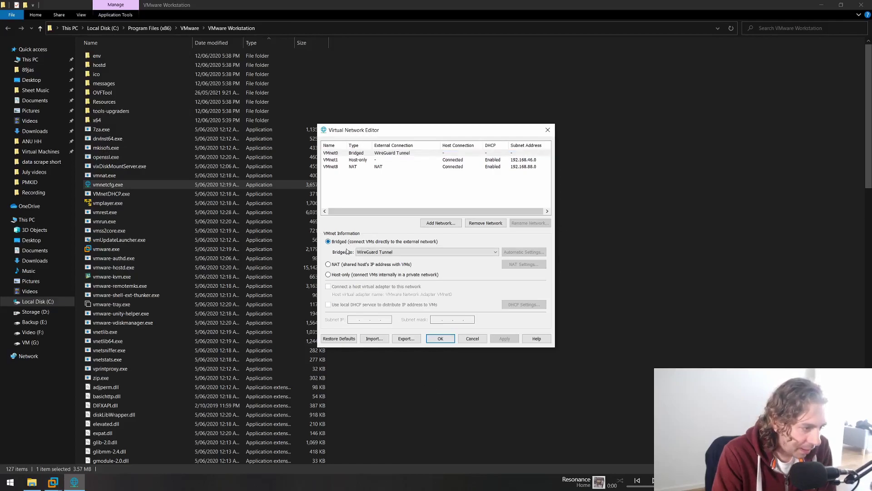
click(380, 252)
click(379, 252)
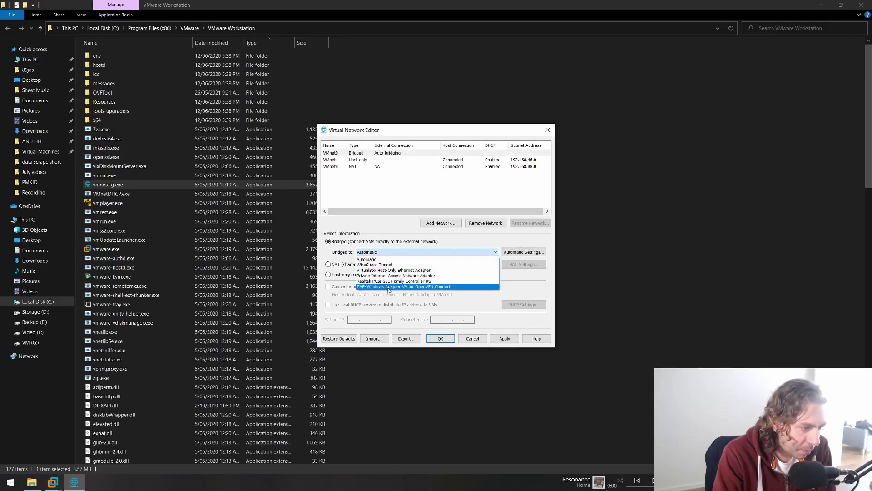
click(387, 286)
click(370, 253)
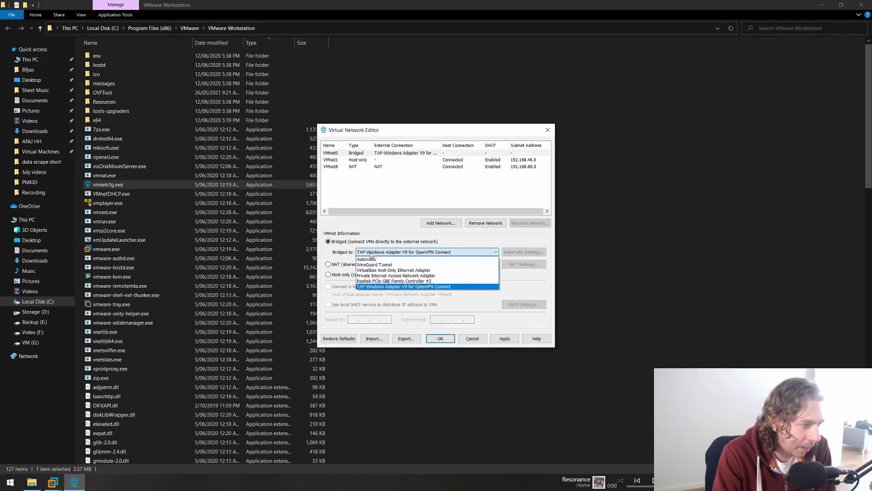
click(374, 259)
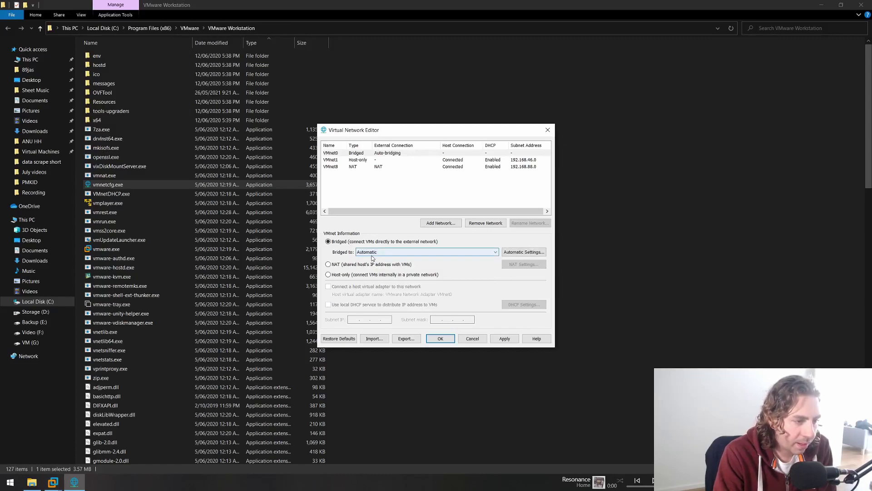
click(374, 253)
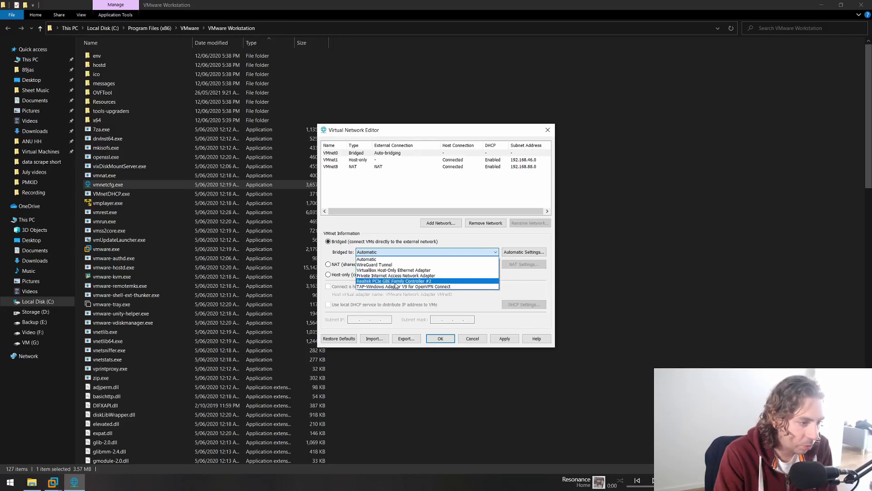
click(388, 282)
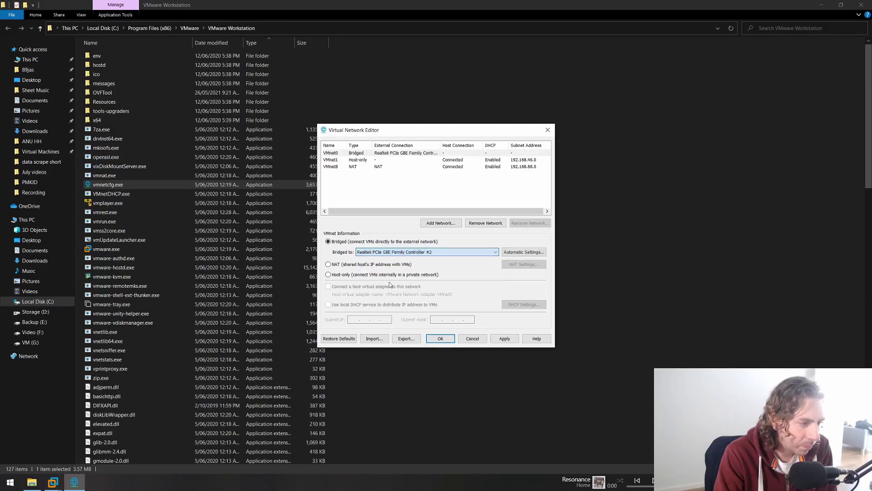
Step: Apply the new VMnet0 bridging and close the Virtual Network Editor
click(504, 339)
mouse_move(74, 482)
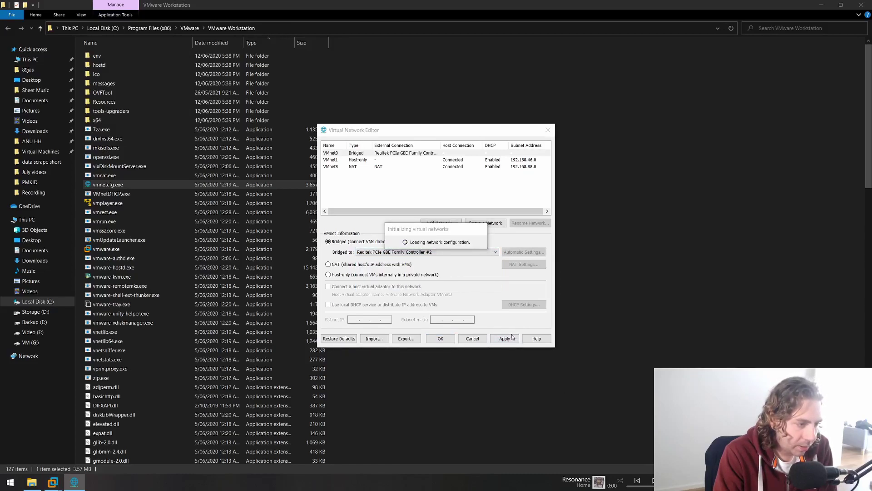
click(440, 339)
Step: Reload the Kali browser so Google loads, then glance at the VM menu without running anything
click(113, 431)
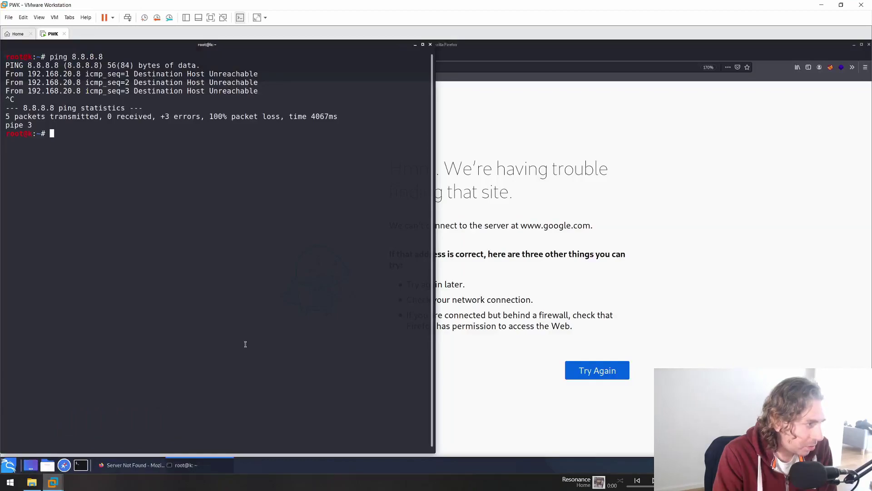
key(F5)
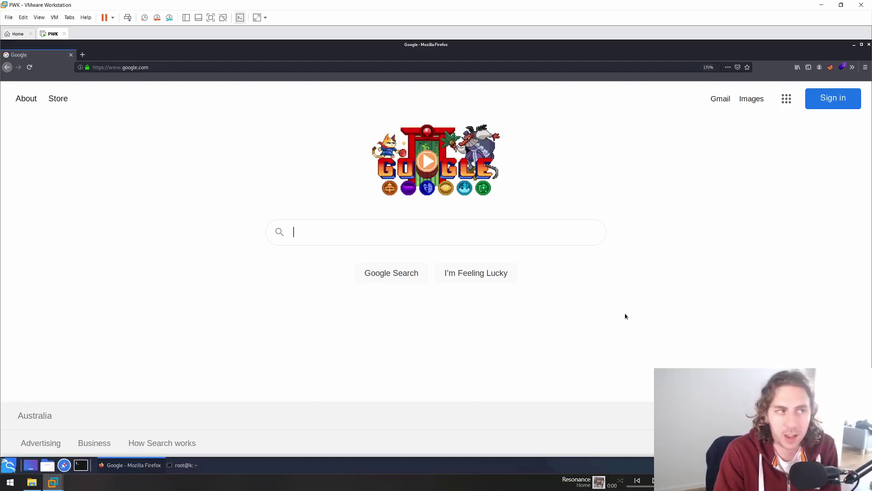
click(69, 17)
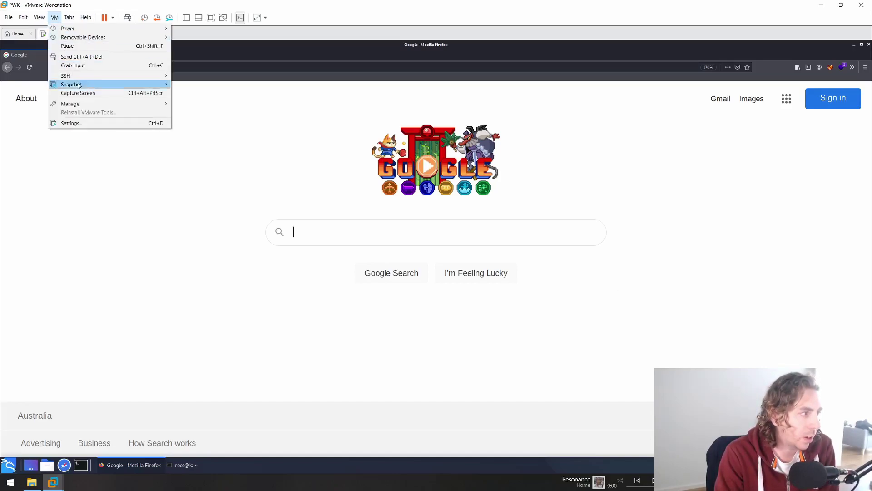
click(74, 132)
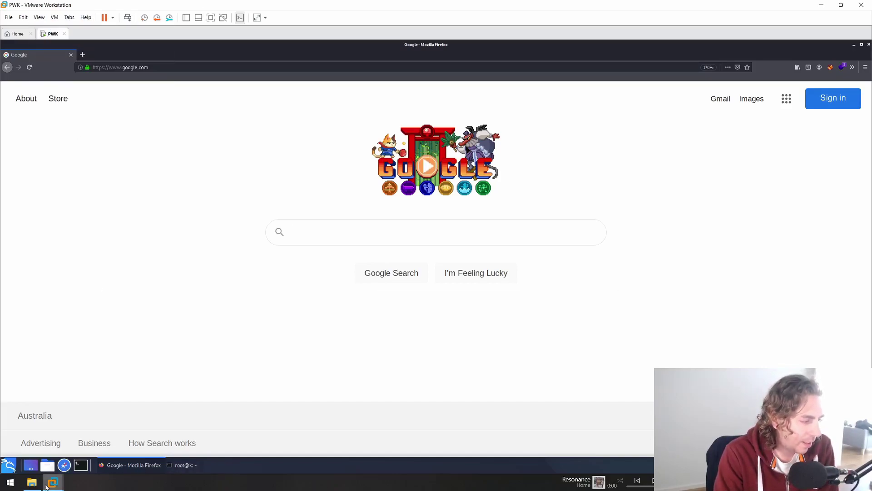
Step: Minimize VMware Workstation to show the VMware Workstation program folder in File Explorer
click(45, 485)
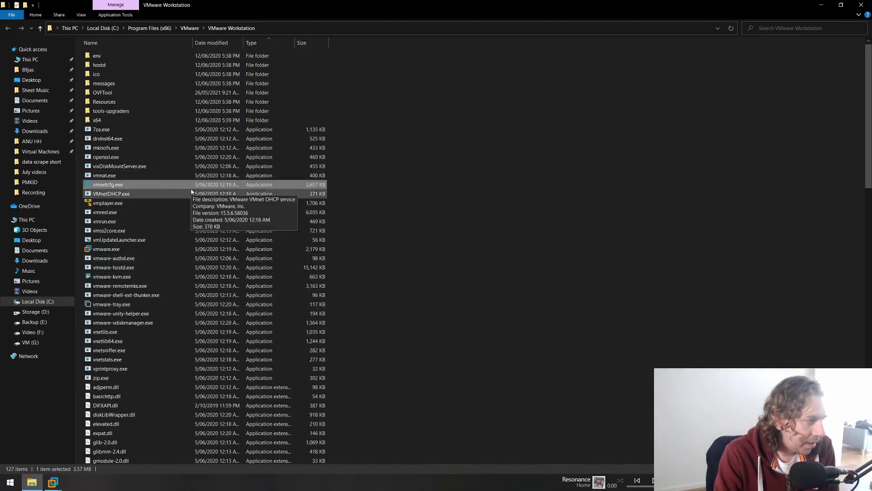